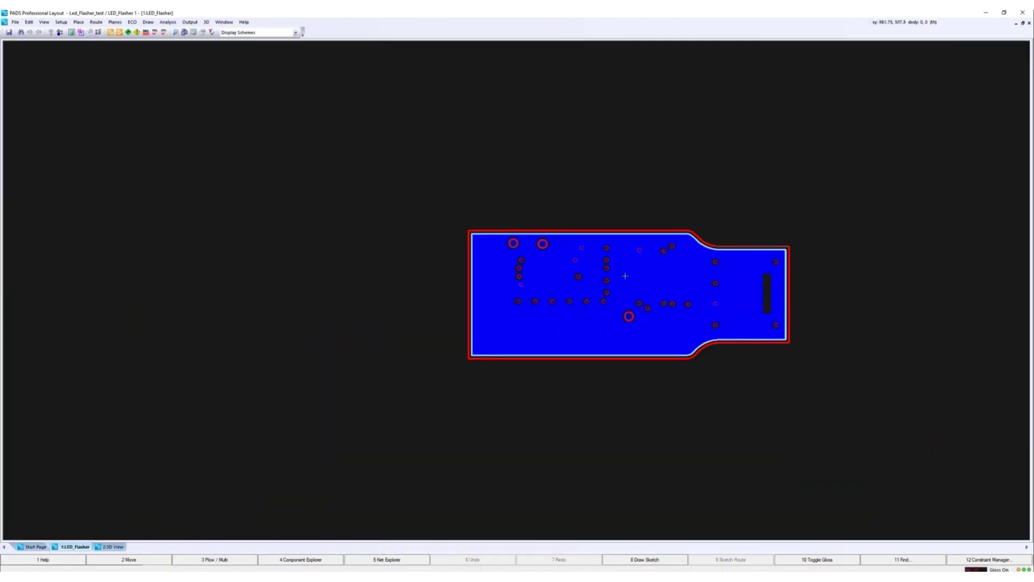
scroll(622, 275, "up", 1)
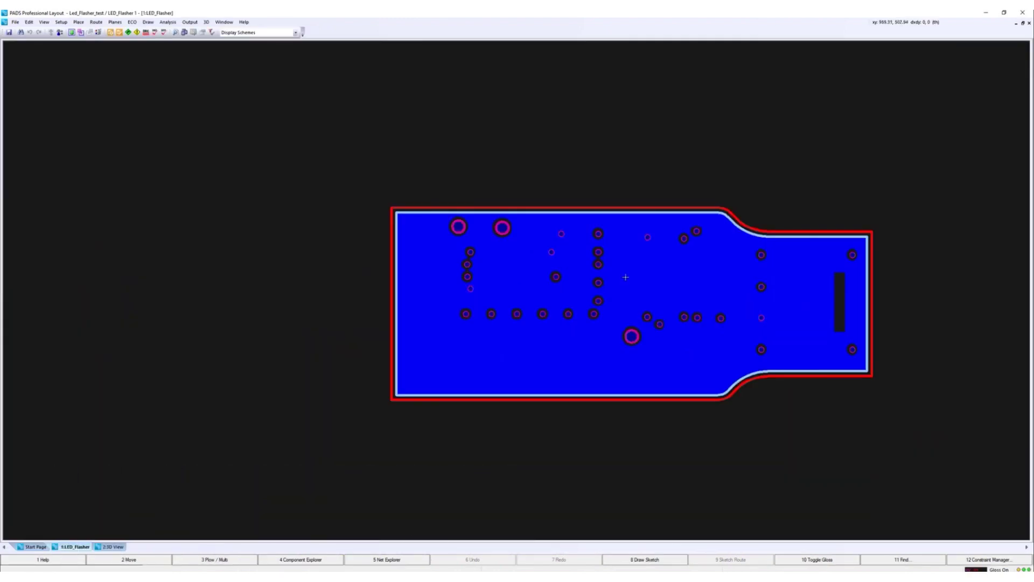
scroll(624, 277, "up", 1)
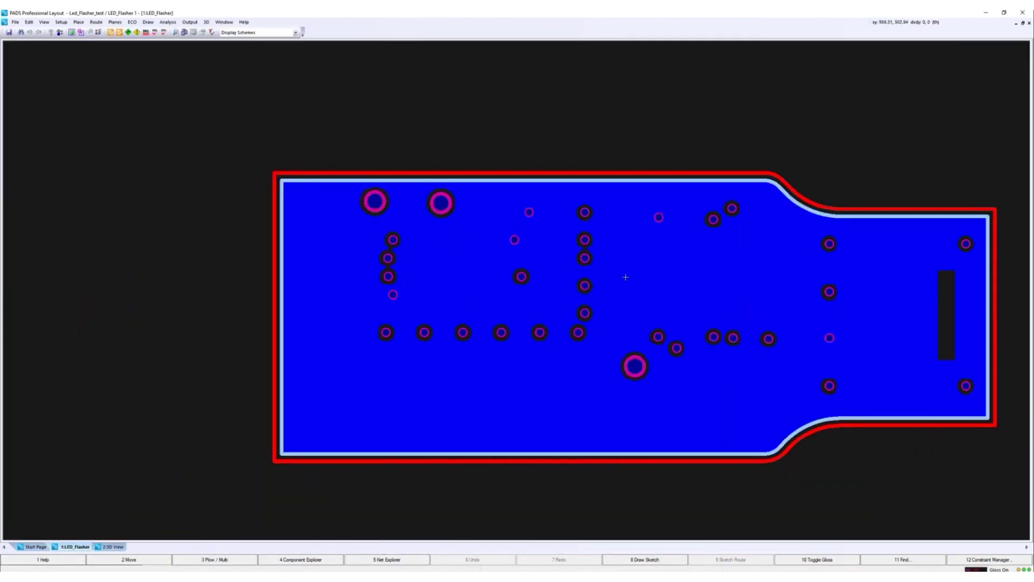
Run a PADS Pro DFM analysis with the (PCBflow) Default profile, producing 169 hazards.
left_click(168, 22)
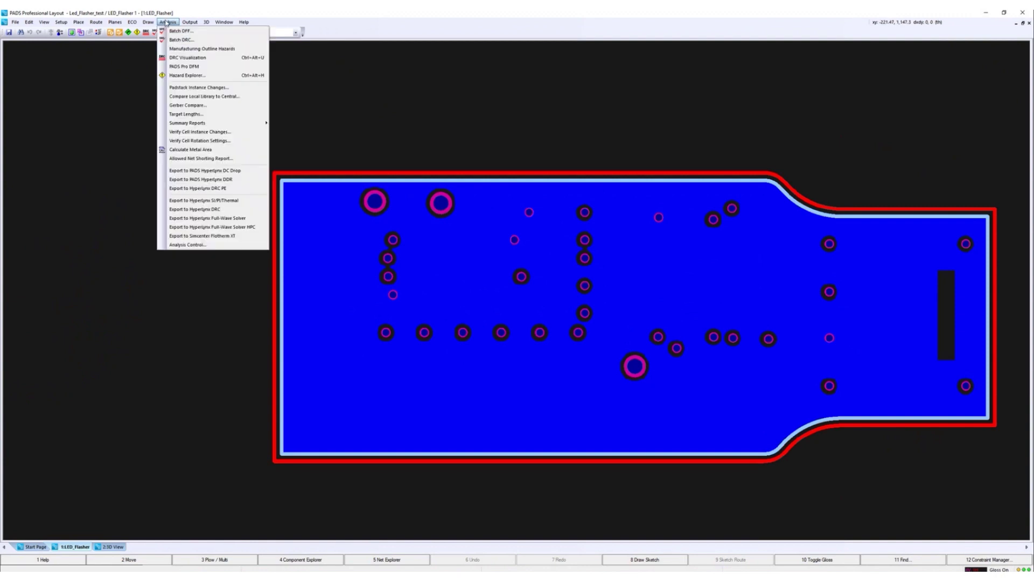
left_click(186, 66)
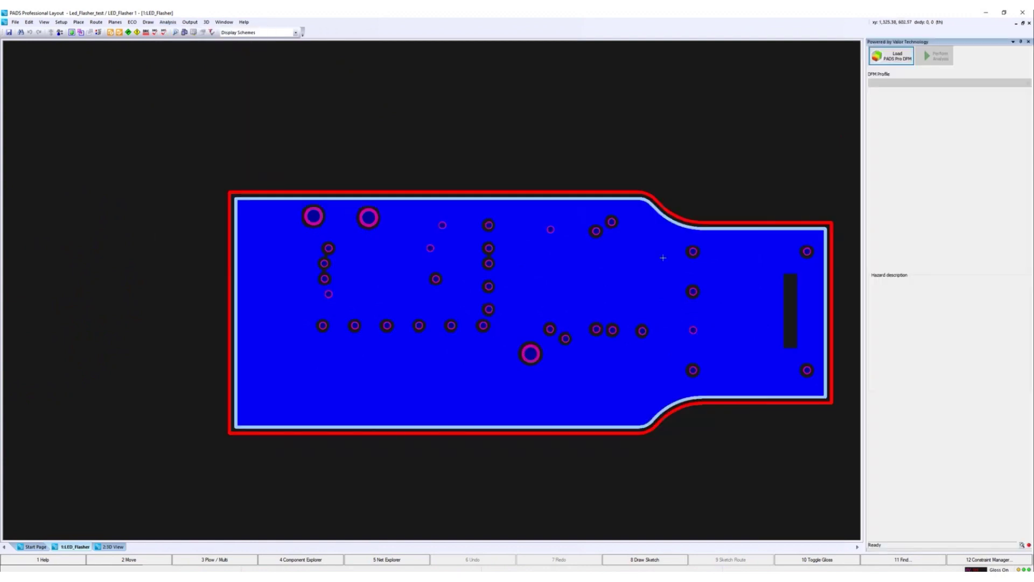
left_click(894, 58)
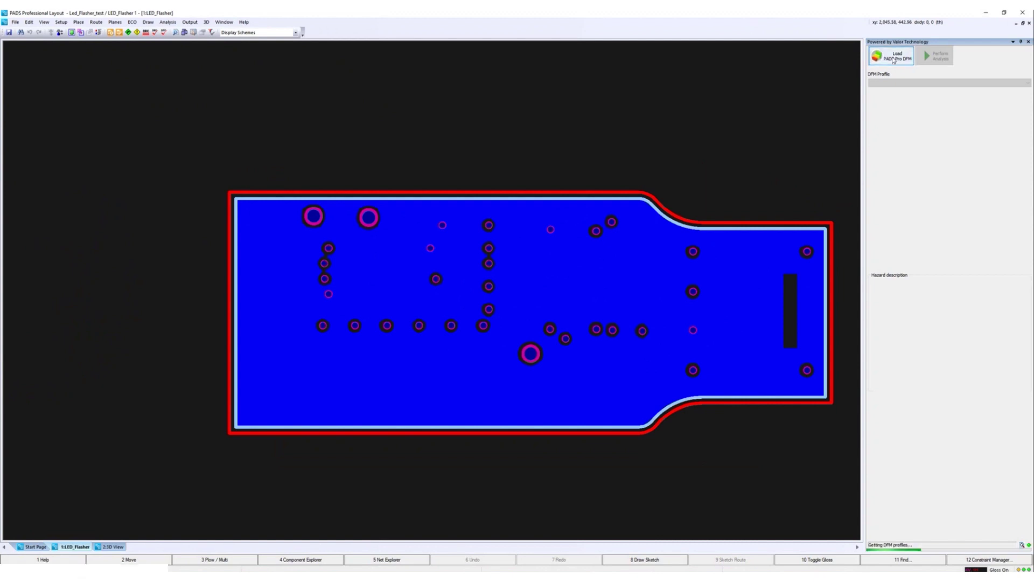
left_click(921, 82)
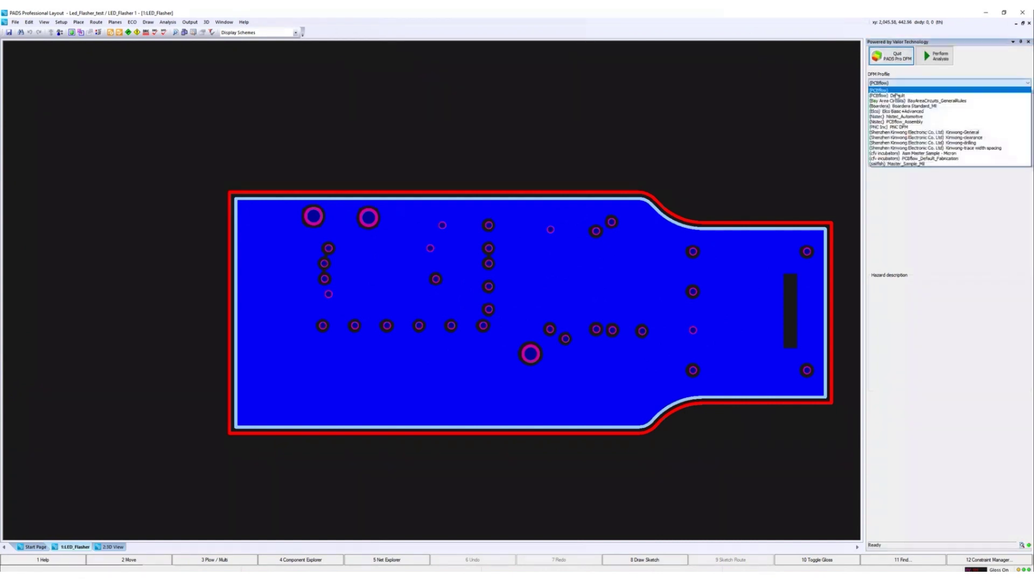
left_click(935, 59)
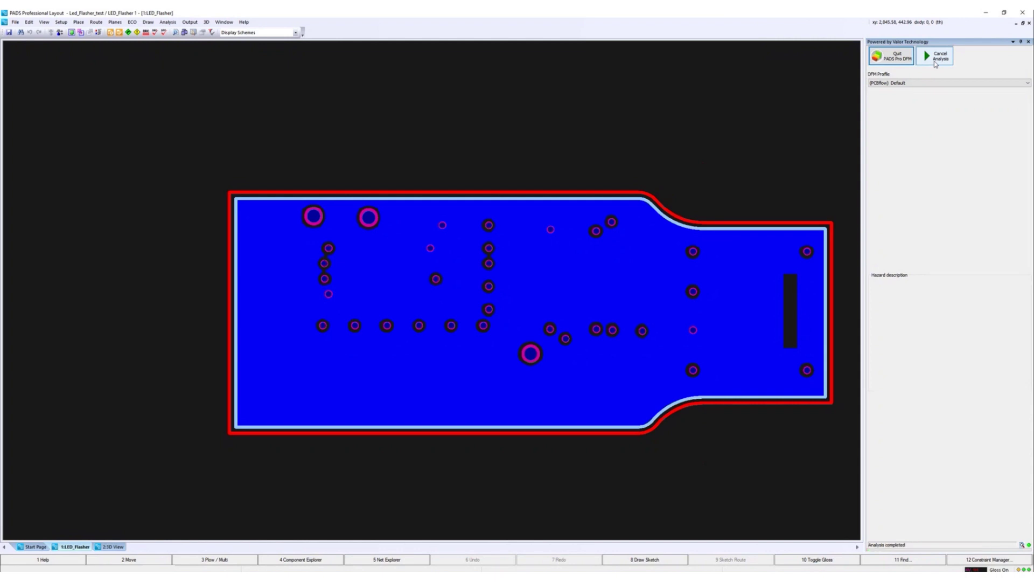
left_click(168, 22)
Open Hazard Explorer, expand Etch checks, and zoom to a VIA Annular ring violation.
left_click(181, 78)
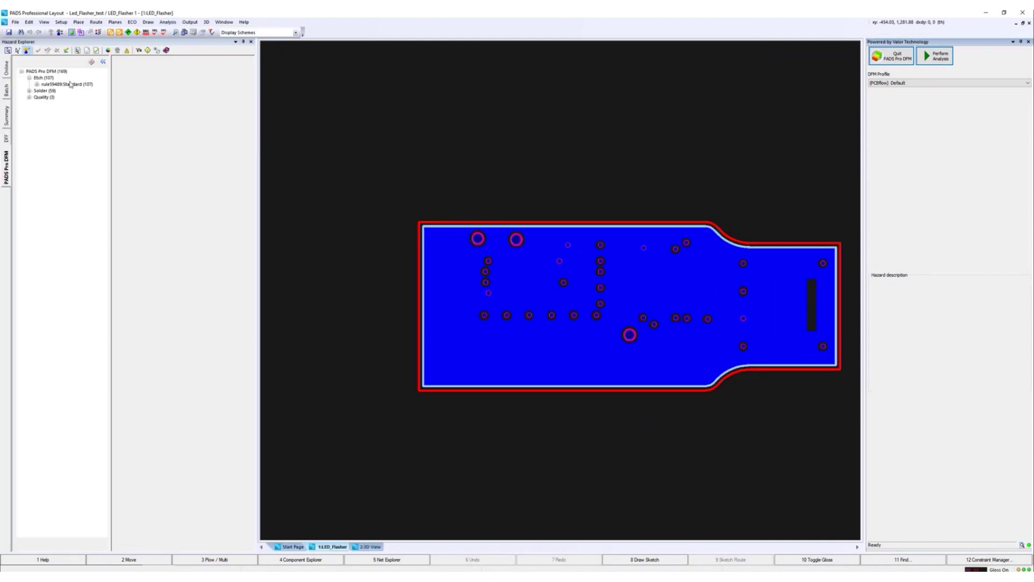
left_click(36, 84)
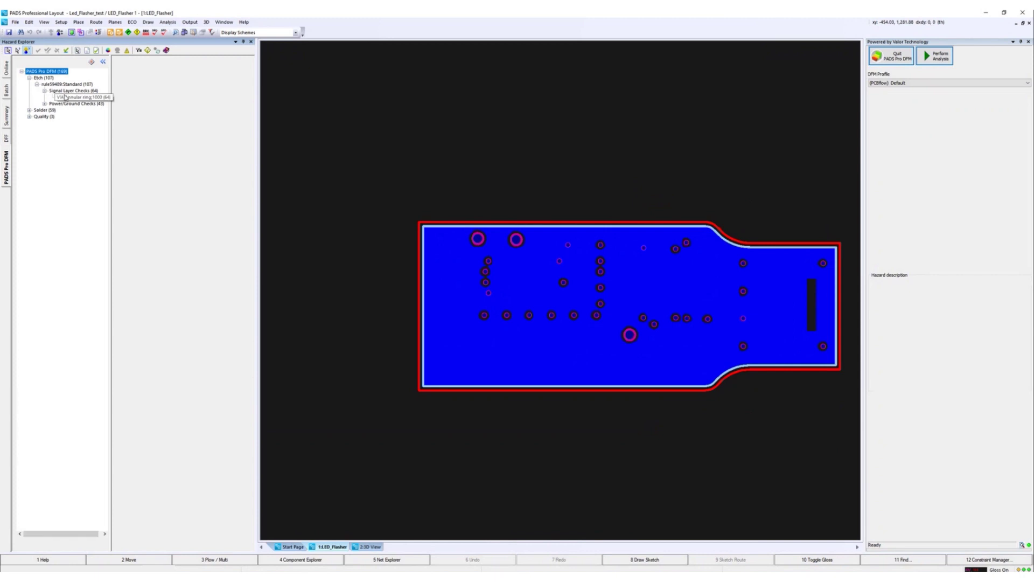
left_click(77, 97)
left_click(144, 165)
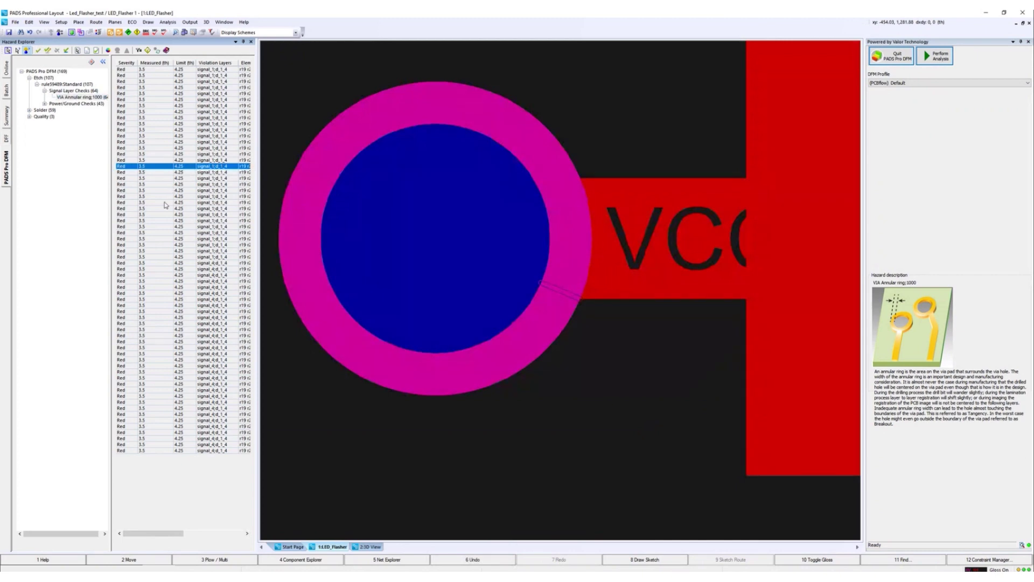
Inspect another annular ring violation, then the second Silk Screen Rout clearance hazard.
left_click(154, 220)
left_click(29, 117)
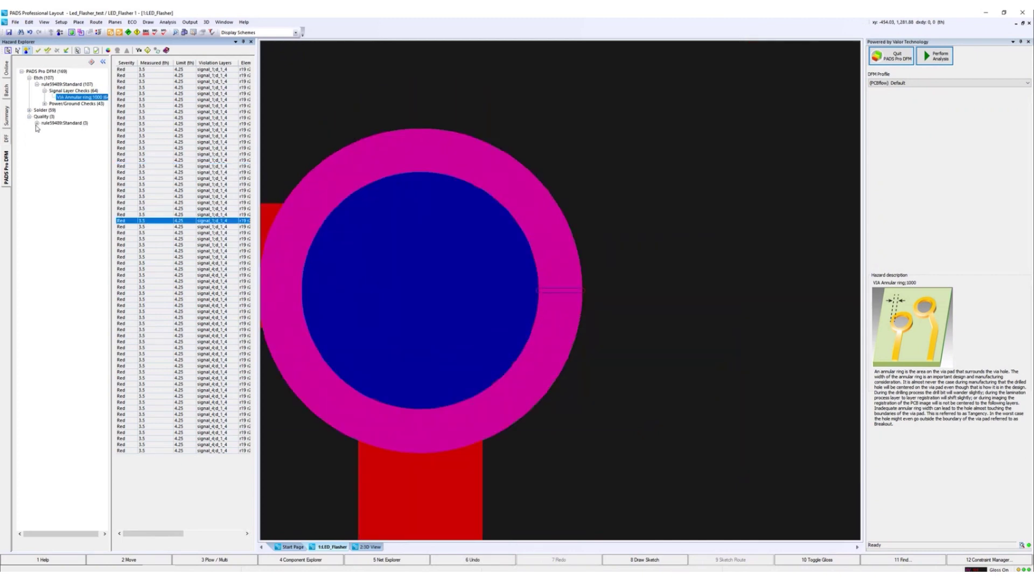
left_click(36, 123)
left_click(45, 129)
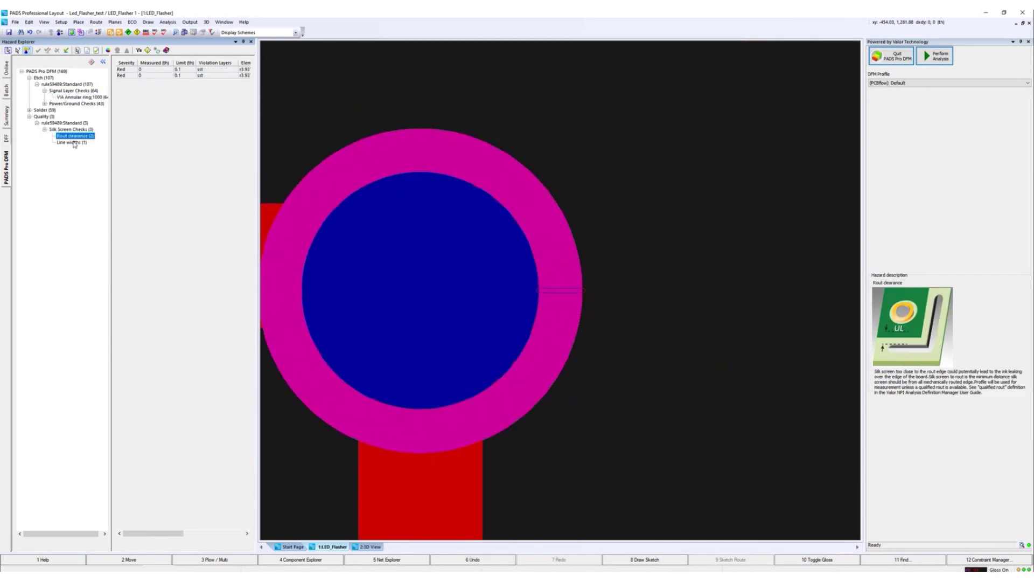
left_click(199, 75)
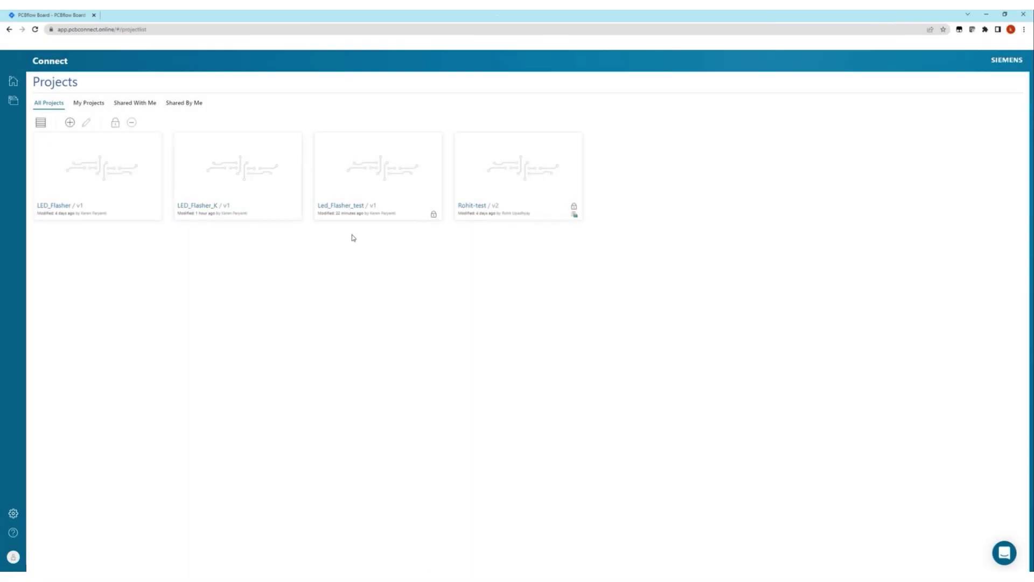
Open Led_Flasher_test's files and the dfm_Default_2023Feb05_105556 results folder.
left_click(341, 207)
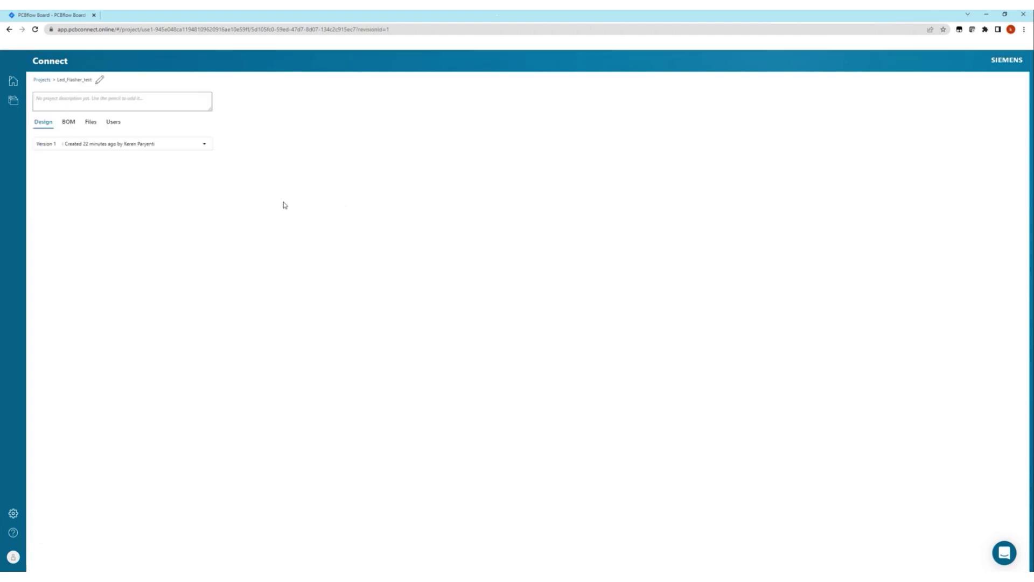
left_click(90, 123)
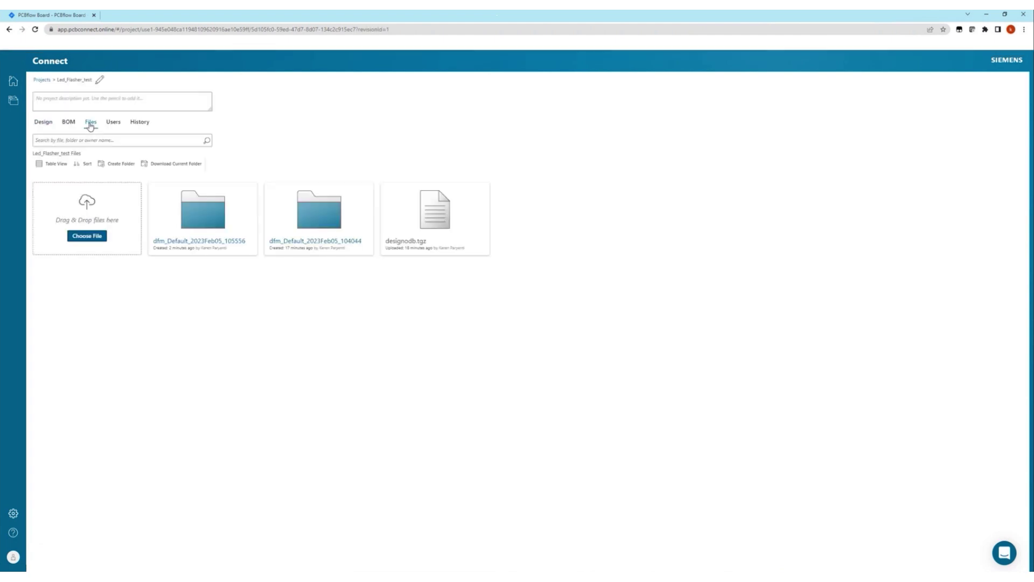
left_click(195, 241)
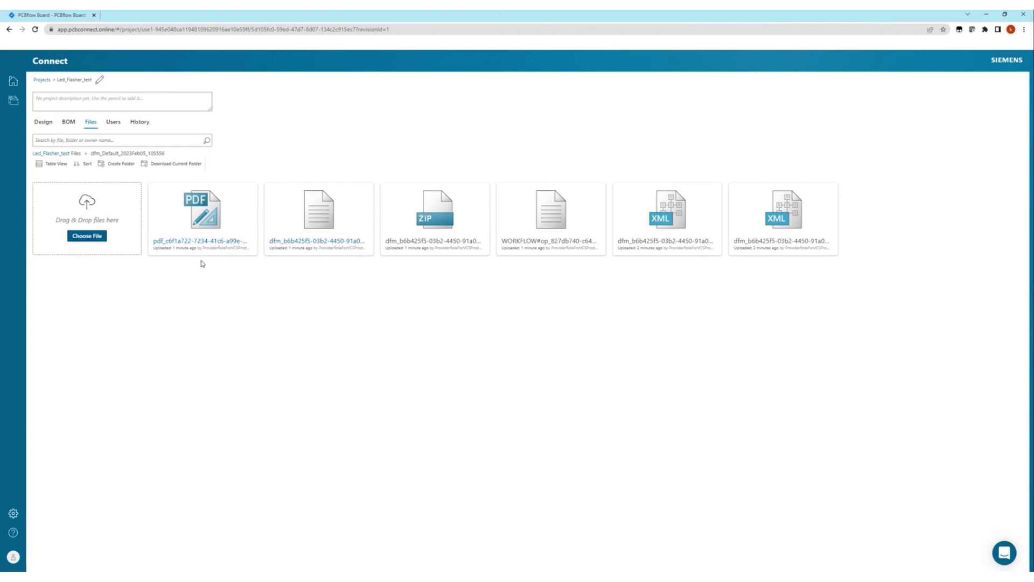
Open the PDF report from the dfm_Default_2023Feb05_105556 folder.
left_click(195, 241)
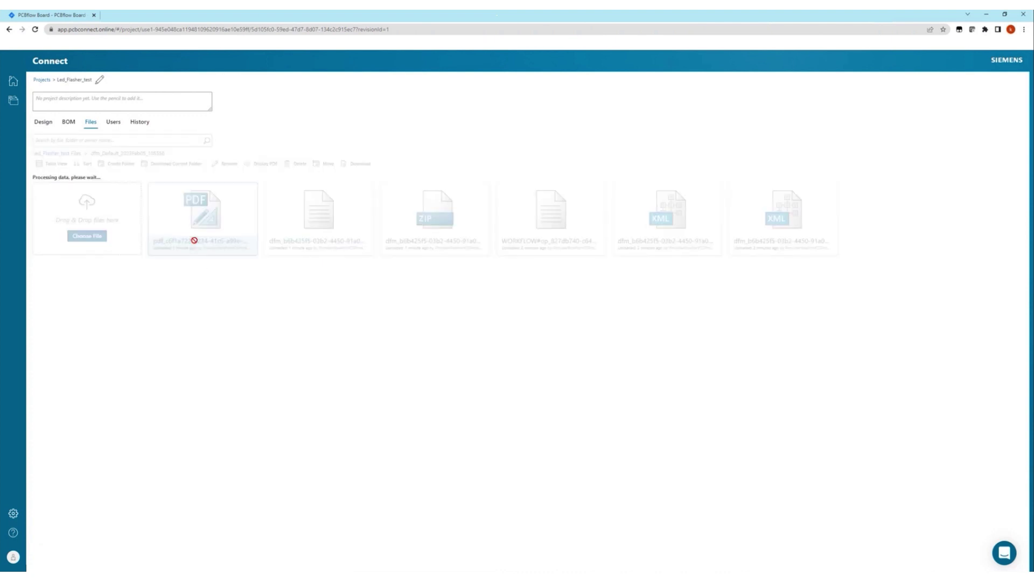